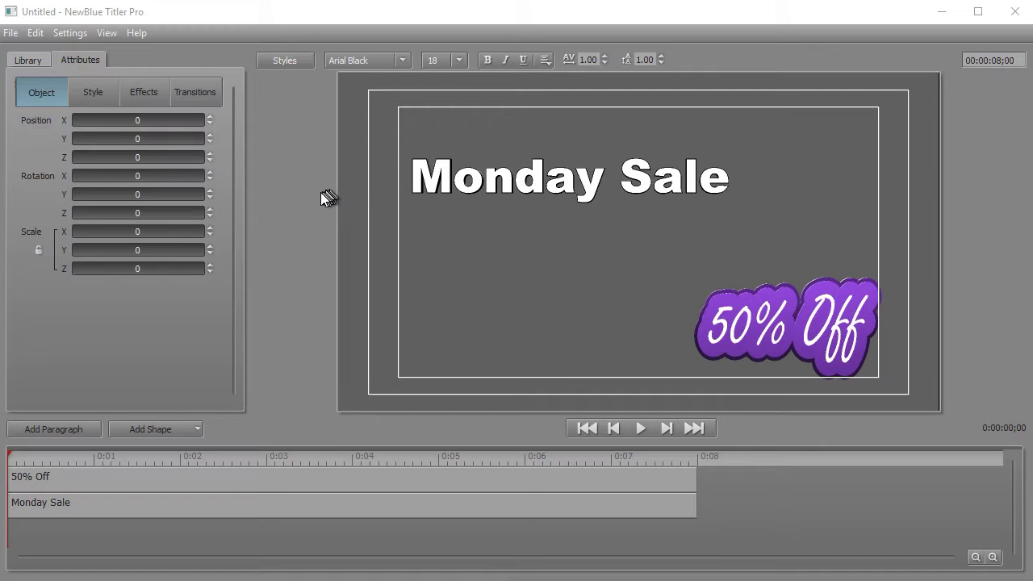
# - Select the Monday Sale text and show its Style settings, with the white 3D Face at 0 extrusion
pyautogui.click(560, 188)
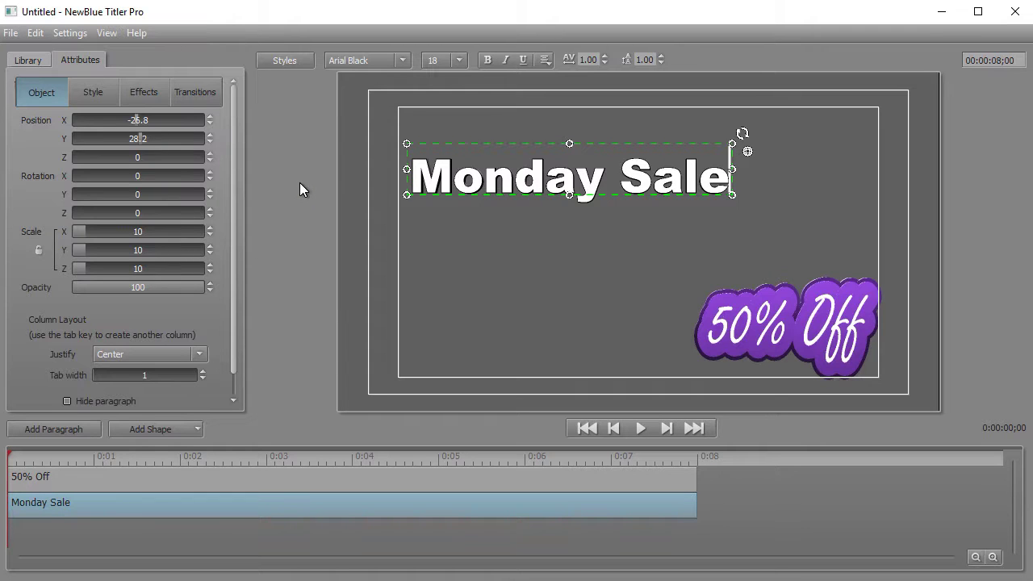
pyautogui.click(93, 96)
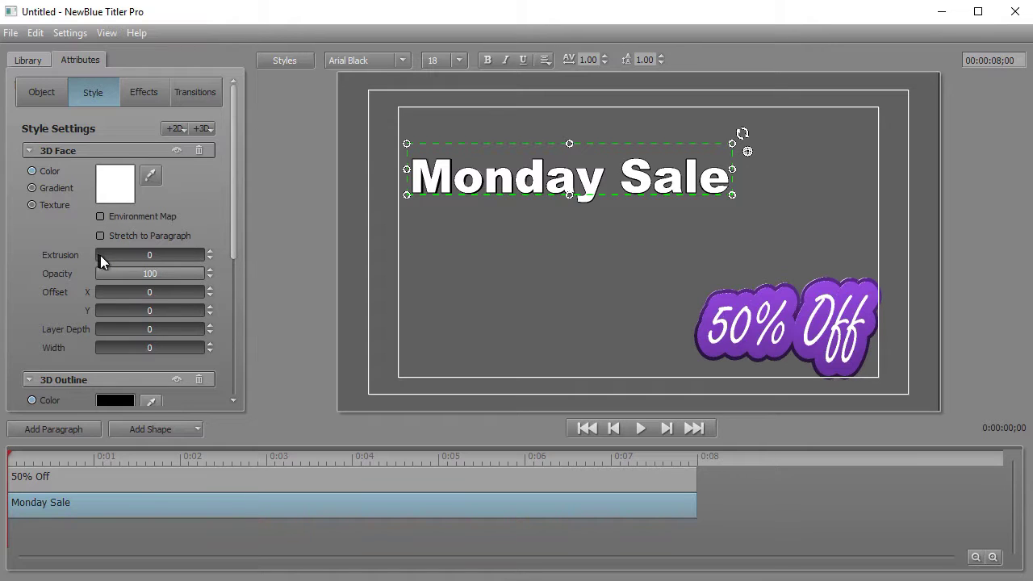
# - Extrude the Monday Sale 3D face to 58.8 and tilt the text slightly in 3D
pyautogui.moveTo(98, 256); pyautogui.dragTo(121, 256)
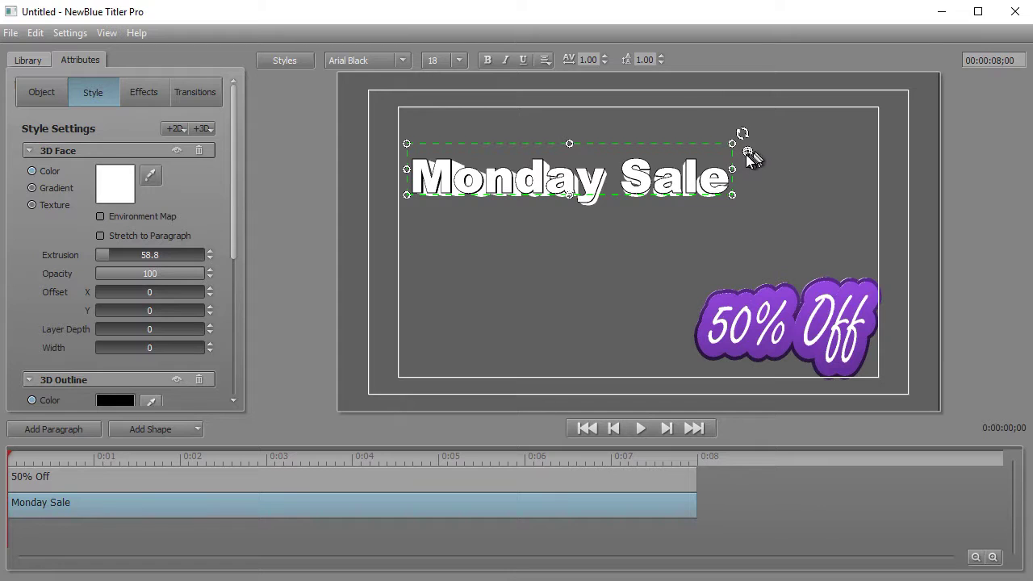
pyautogui.moveTo(746, 153); pyautogui.dragTo(730, 167)
pyautogui.moveTo(563, 161); pyautogui.dragTo(458, 157)
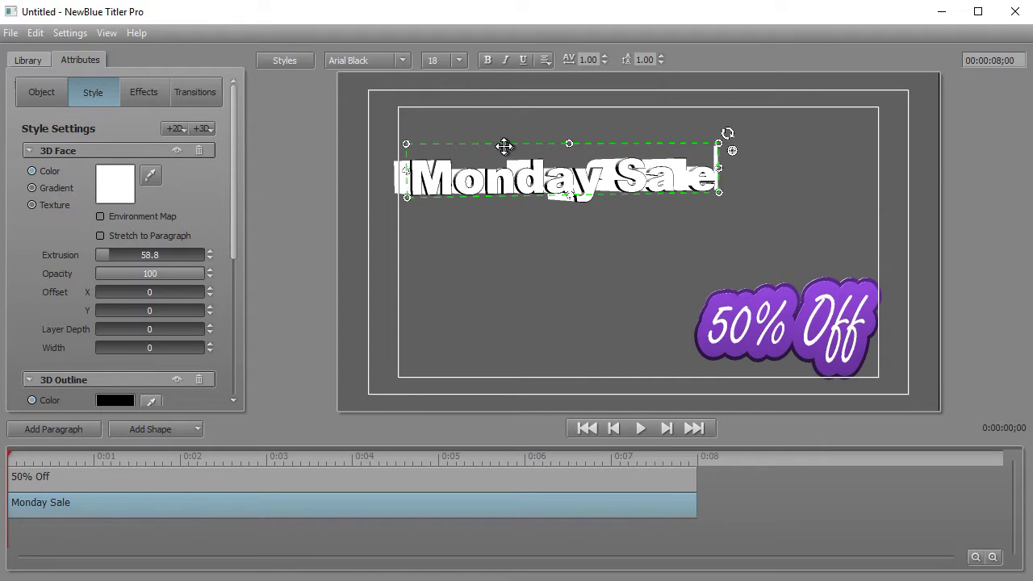
# - Move Monday Sale right and down, enlarge it, then preview and reselect it
pyautogui.moveTo(505, 146); pyautogui.dragTo(556, 174)
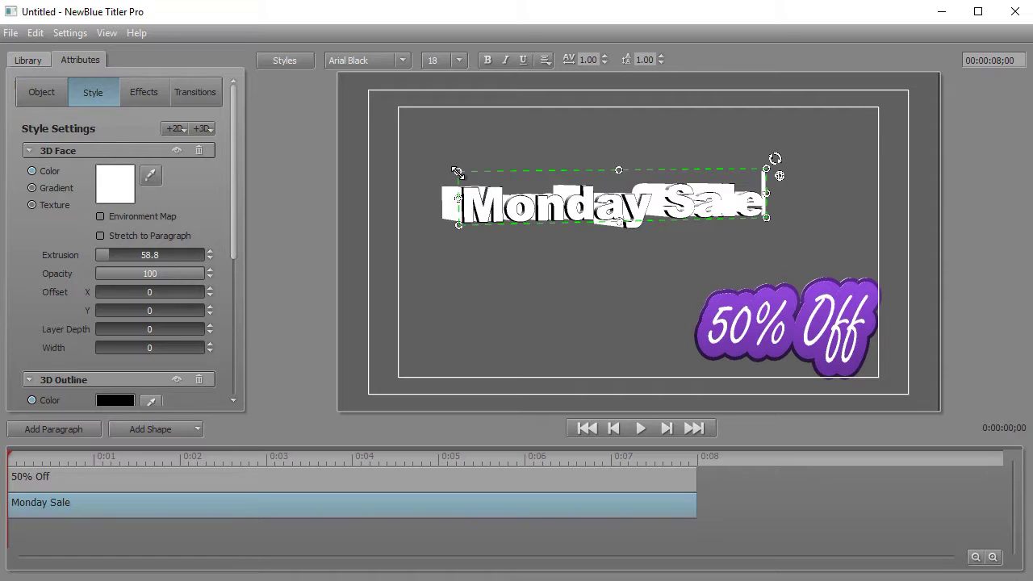
pyautogui.moveTo(457, 168); pyautogui.dragTo(389, 125)
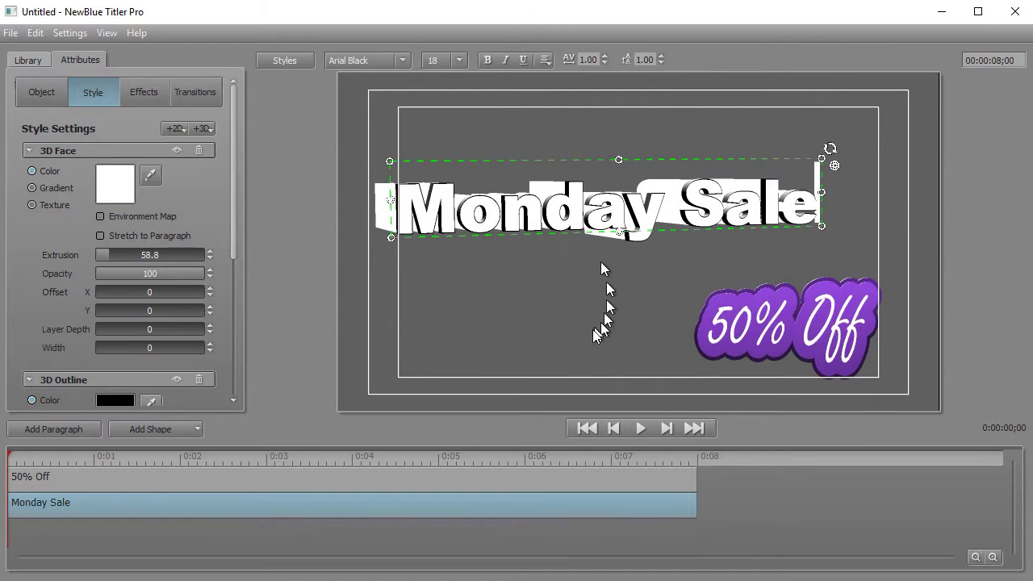
pyautogui.click(496, 301)
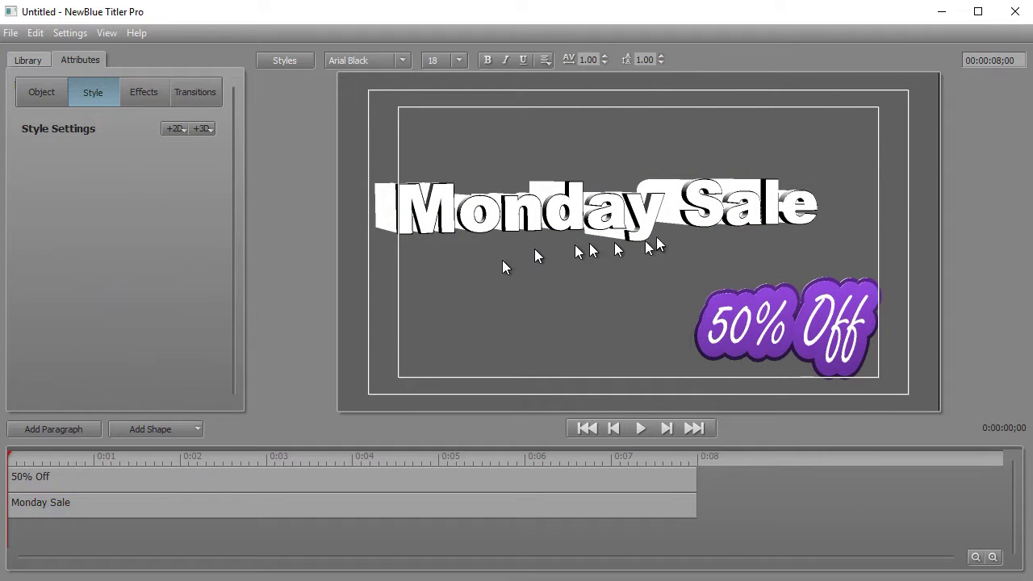
pyautogui.click(576, 215)
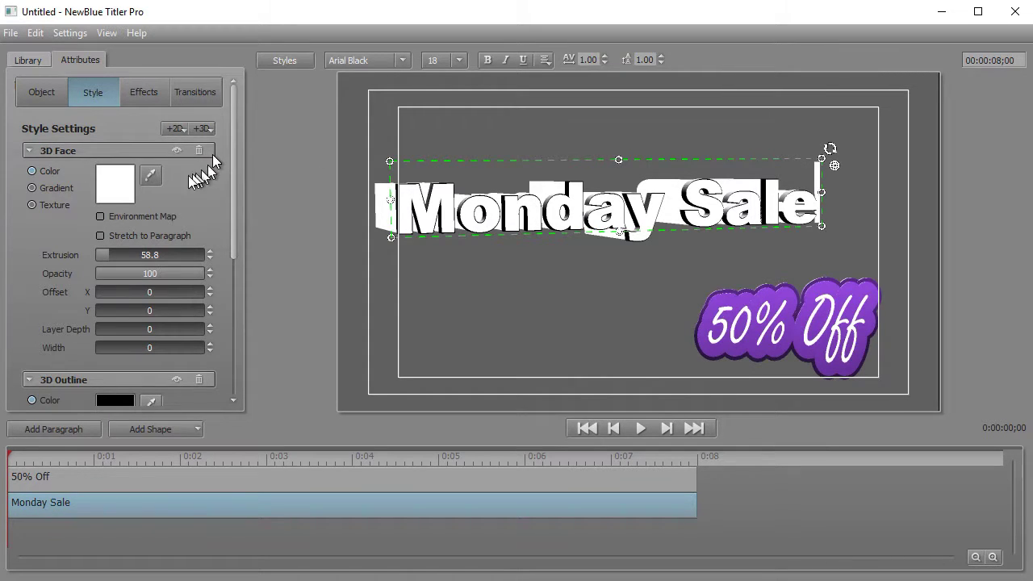
# - Fill the Monday Sale 3D face with the blue 73610tt.jpg water texture
pyautogui.click(33, 205)
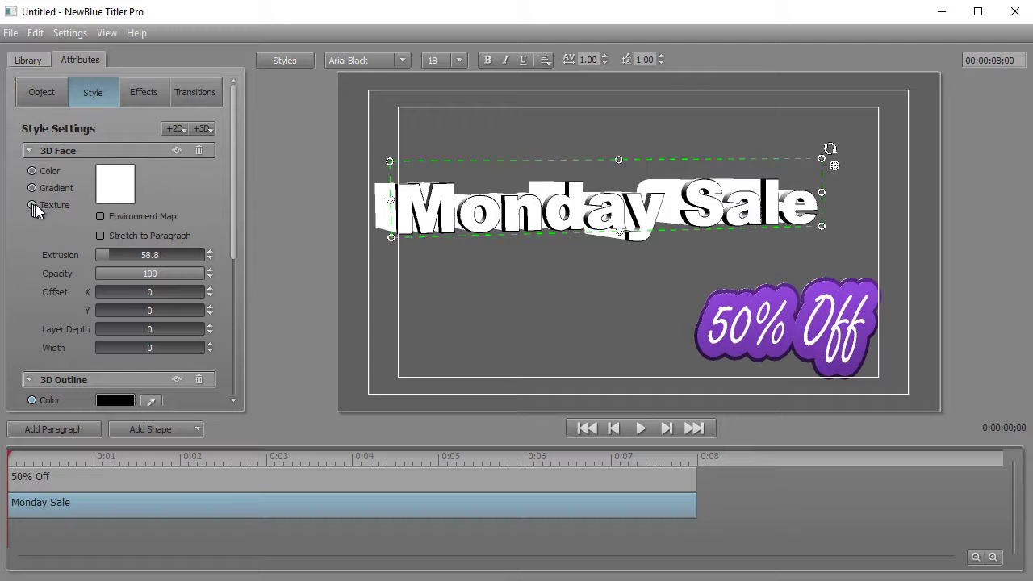
pyautogui.click(117, 185)
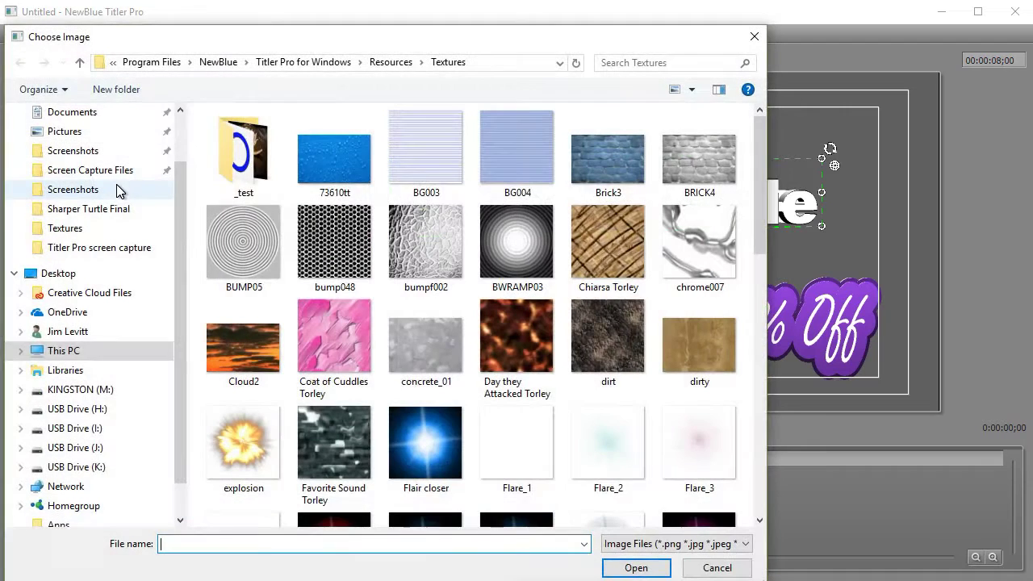
pyautogui.doubleClick(342, 160)
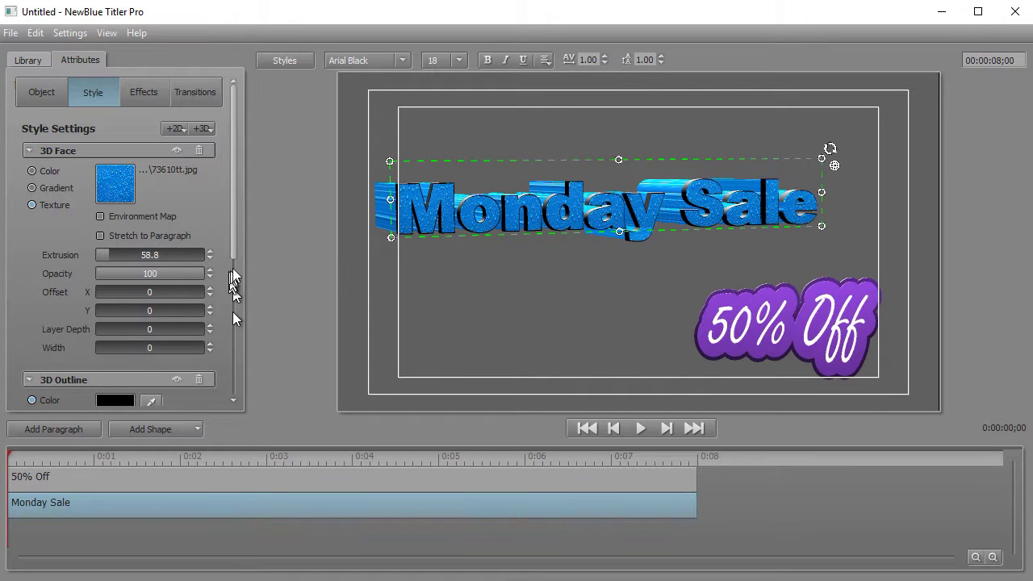
# - Set the black 3D outline thickness to 4.8 and its extrusion to 10.5
pyautogui.moveTo(230, 248); pyautogui.dragTo(228, 366)
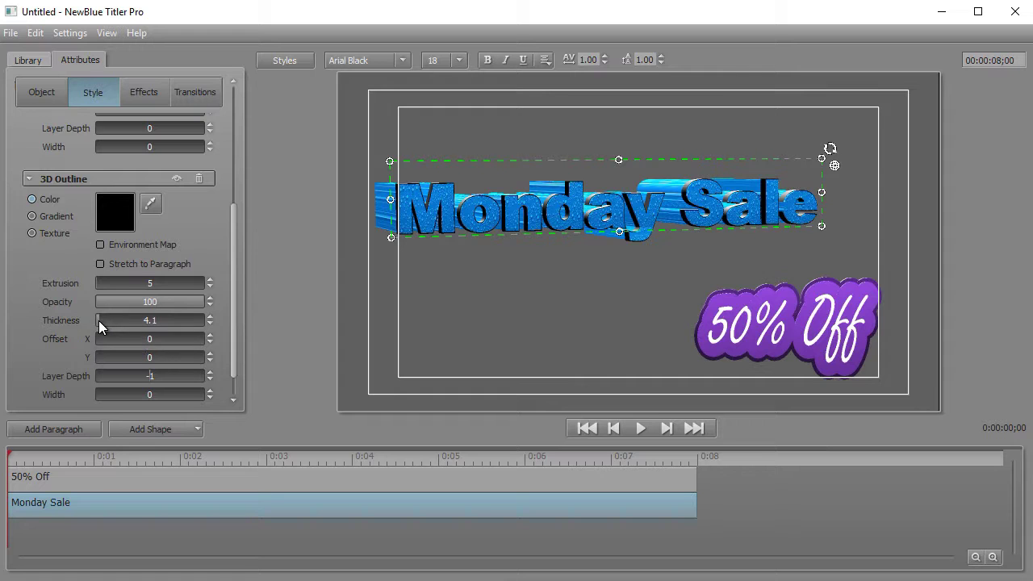
pyautogui.moveTo(99, 320); pyautogui.dragTo(100, 325)
pyautogui.moveTo(98, 280)
pyautogui.mouseDown()
pyautogui.moveTo(124, 292)
pyautogui.moveTo(101, 294)
pyautogui.mouseUp()
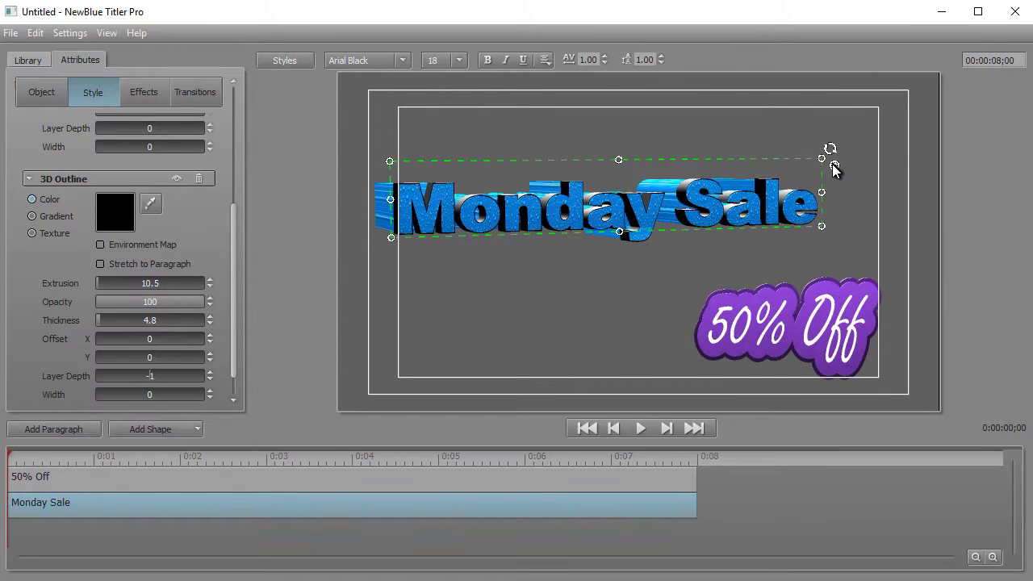
pyautogui.click(831, 166)
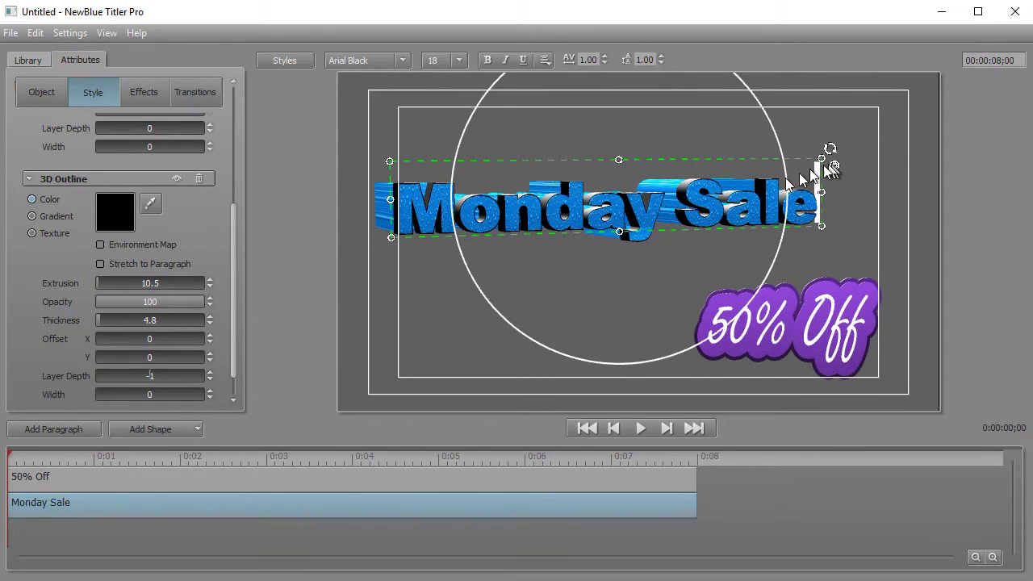
# - Tilt Monday Sale into perspective with the 3D rotation guide
pyautogui.click(393, 208)
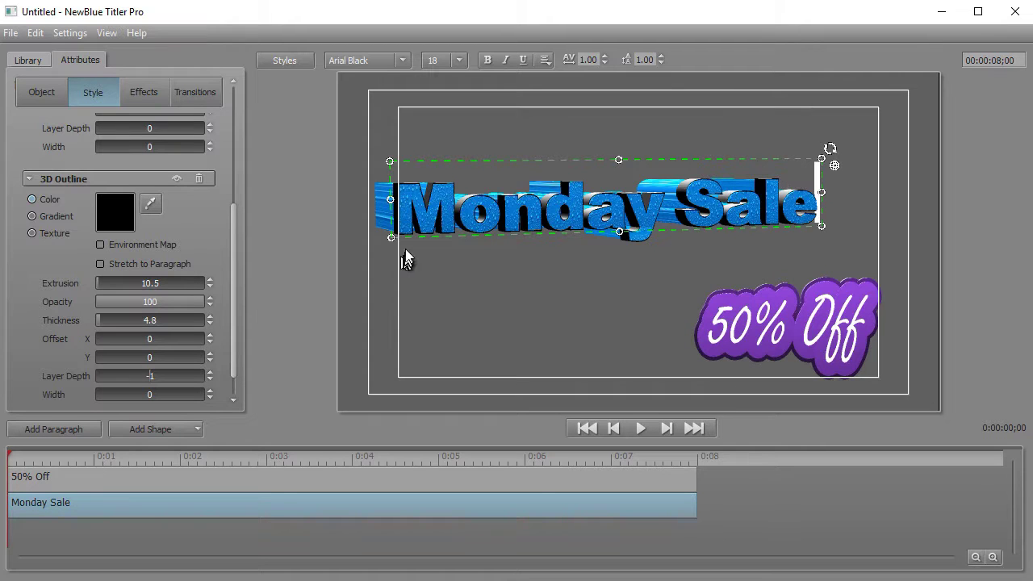
pyautogui.click(833, 166)
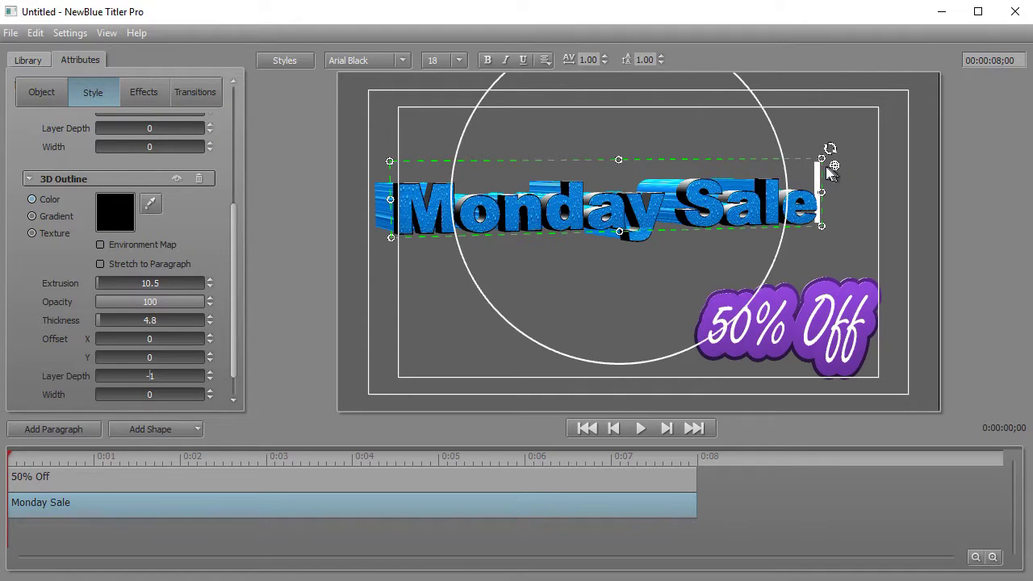
pyautogui.moveTo(461, 166); pyautogui.dragTo(436, 242)
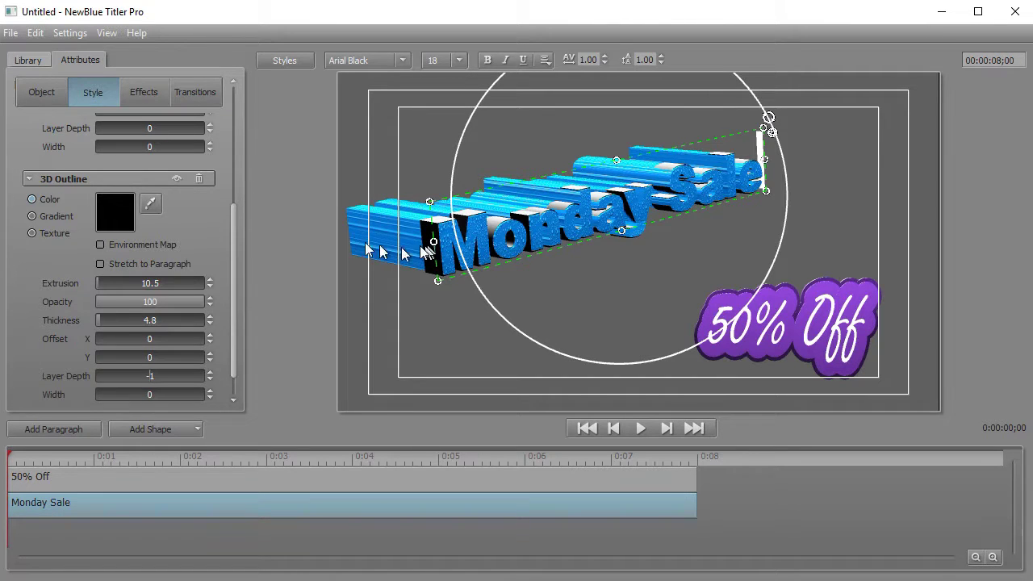
# - Reduce the face extrusion to 25.7 and turn the text nearly front-facing
pyautogui.moveTo(232, 222); pyautogui.dragTo(227, 123)
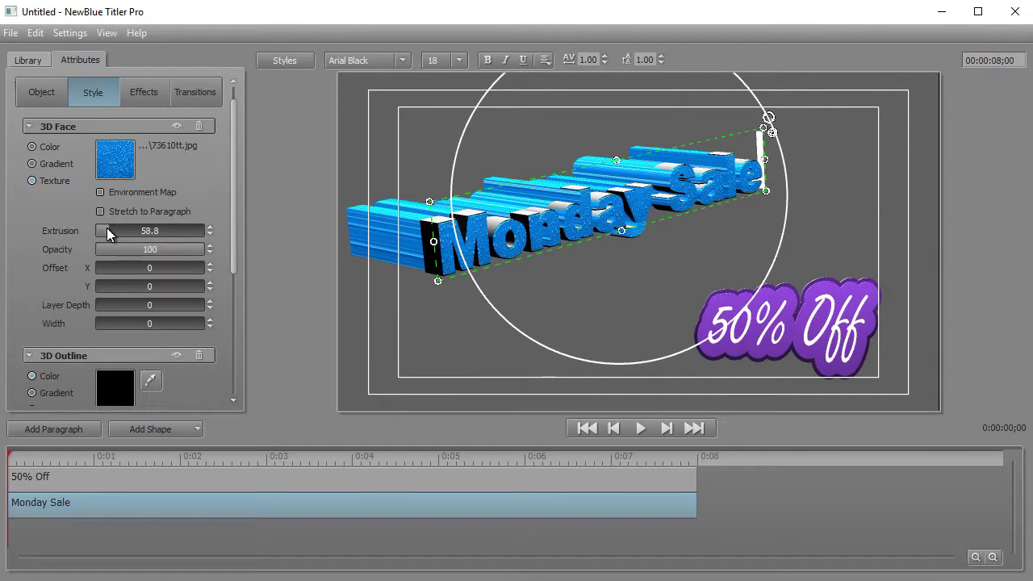
pyautogui.moveTo(107, 228); pyautogui.dragTo(92, 233)
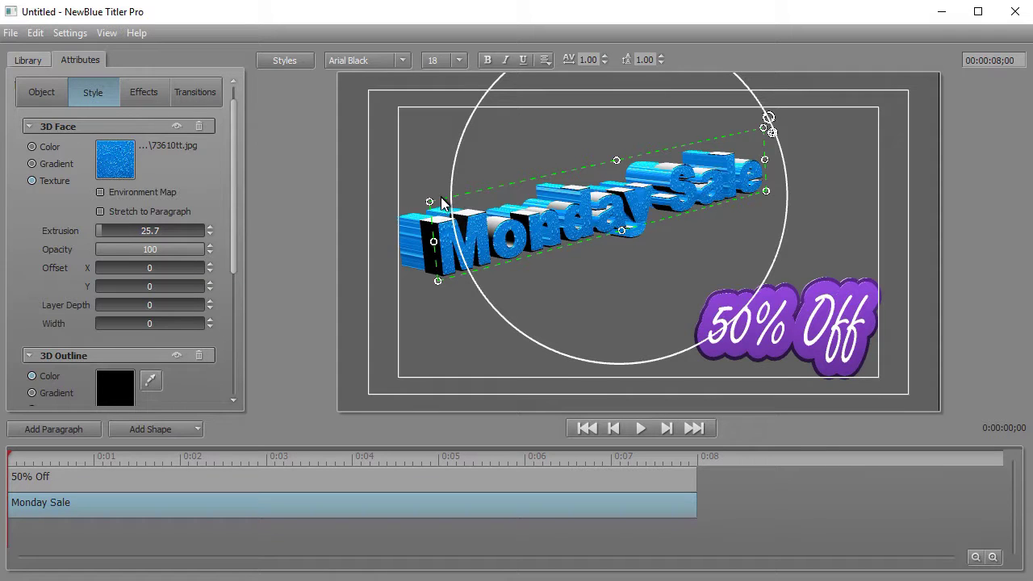
pyautogui.moveTo(478, 194); pyautogui.dragTo(455, 160)
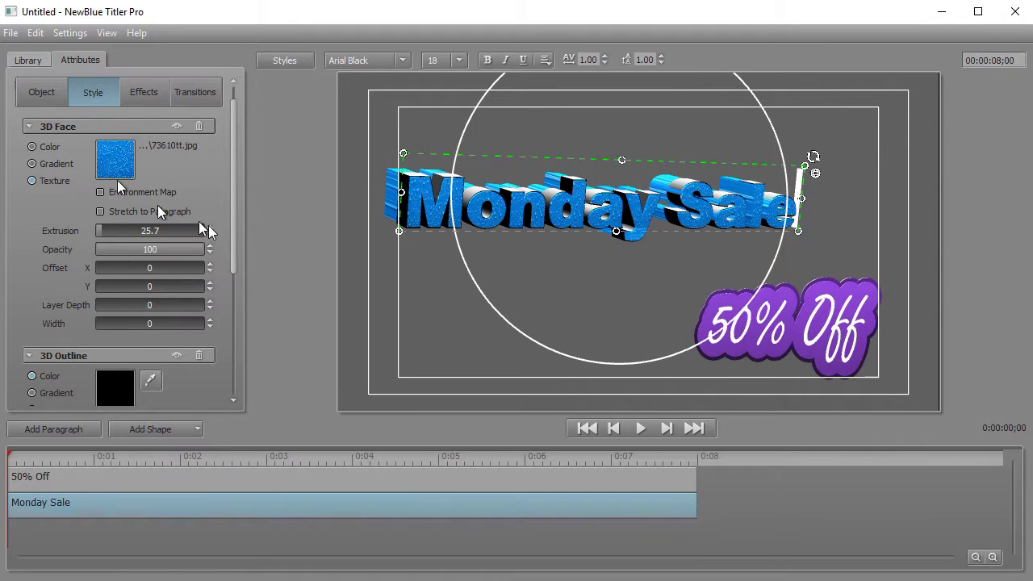
pyautogui.moveTo(232, 255)
pyautogui.mouseDown()
pyautogui.moveTo(222, 396)
pyautogui.moveTo(230, 250)
pyautogui.mouseUp()
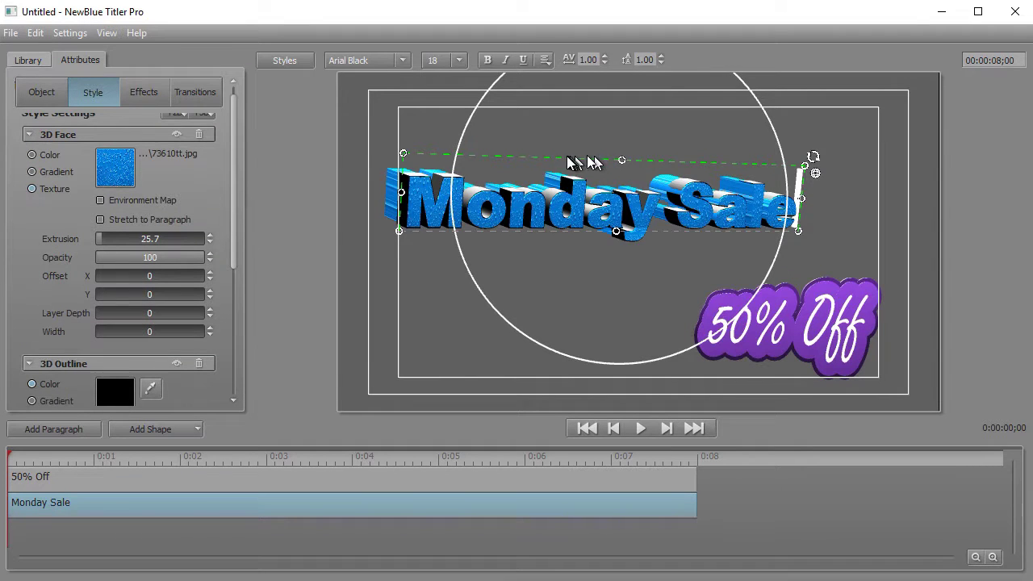
# - Tilt Monday Sale slightly, shallow its face extrusion, and keep the outline extrusion at 6.8
pyautogui.moveTo(573, 161)
pyautogui.mouseDown()
pyautogui.moveTo(600, 162)
pyautogui.moveTo(569, 167)
pyautogui.mouseUp()
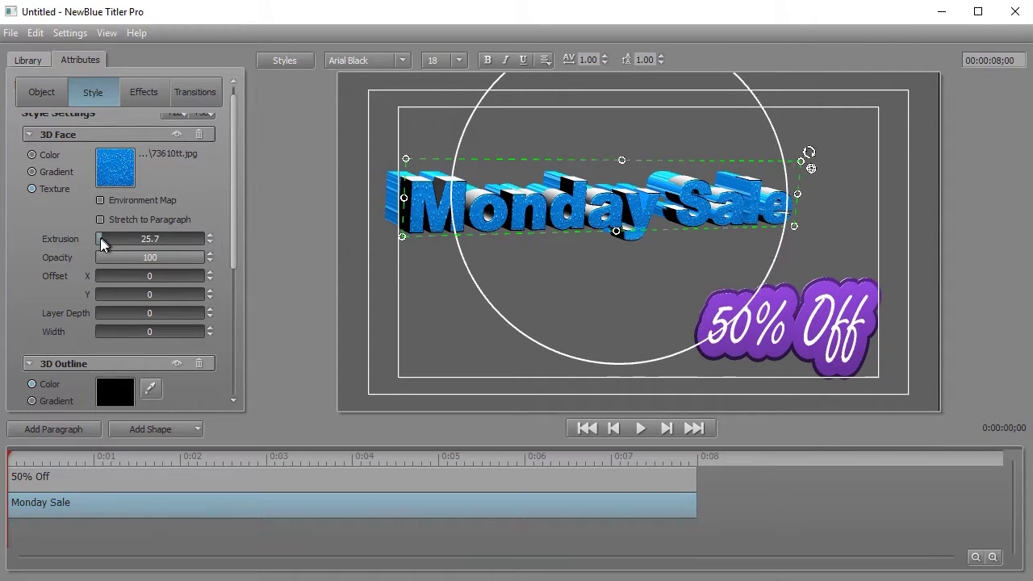
pyautogui.moveTo(101, 238); pyautogui.dragTo(98, 239)
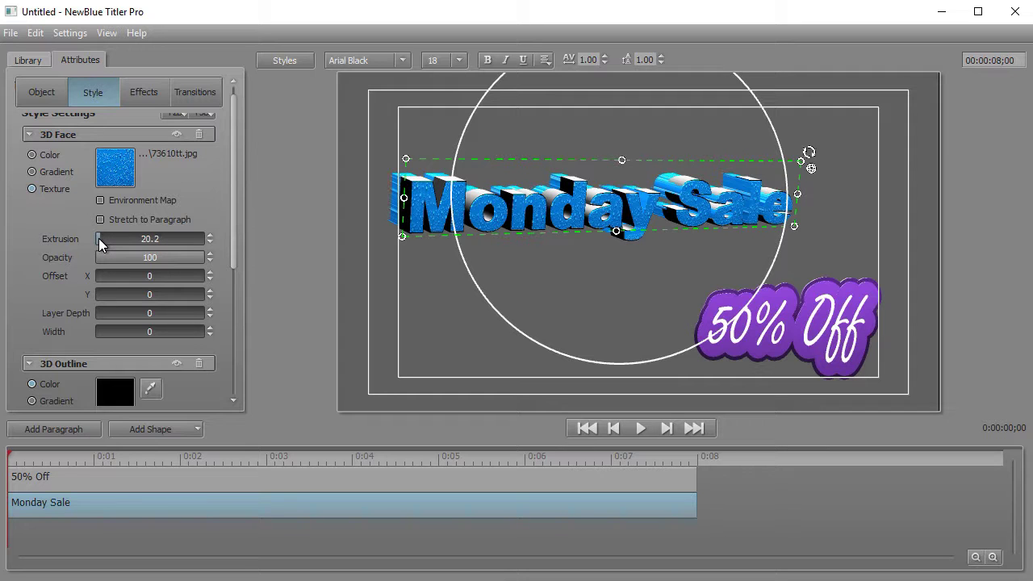
pyautogui.moveTo(234, 262); pyautogui.dragTo(227, 364)
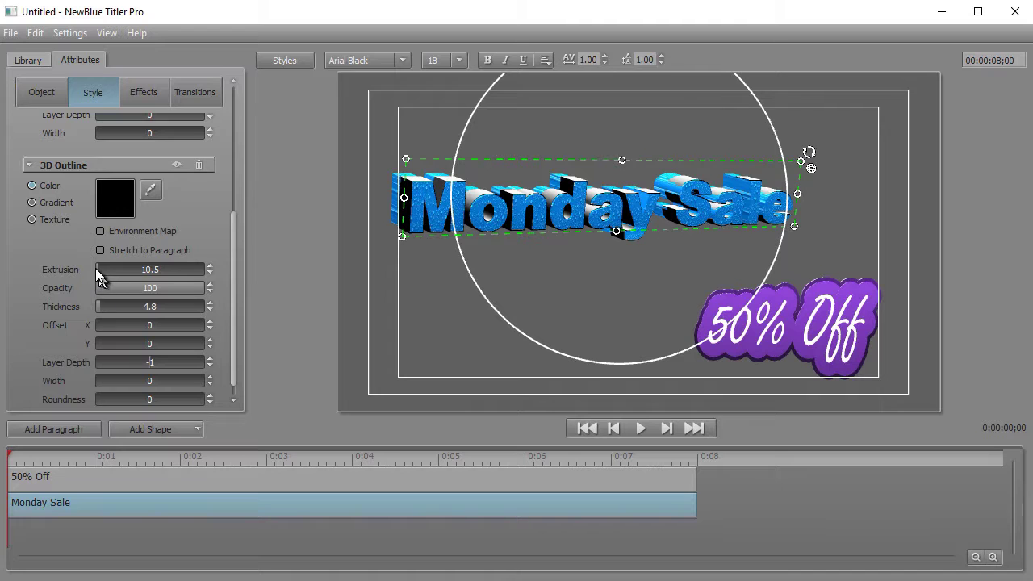
pyautogui.moveTo(97, 272); pyautogui.dragTo(112, 276)
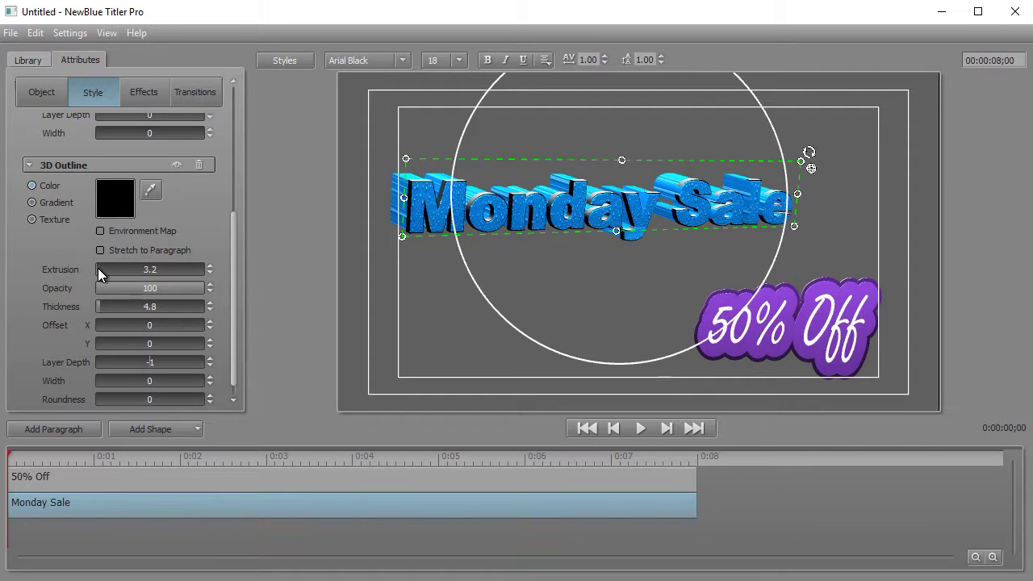
pyautogui.hotkey('ctrl', 'z')
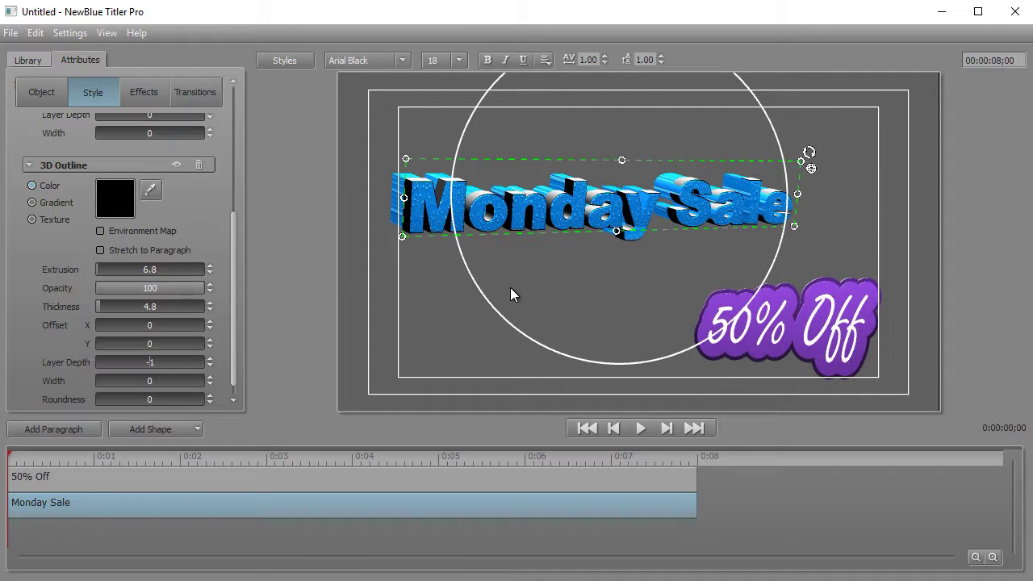
# - Select 50% Off, extrude its 3D face to 44.1, and tilt it slightly
pyautogui.click(757, 327)
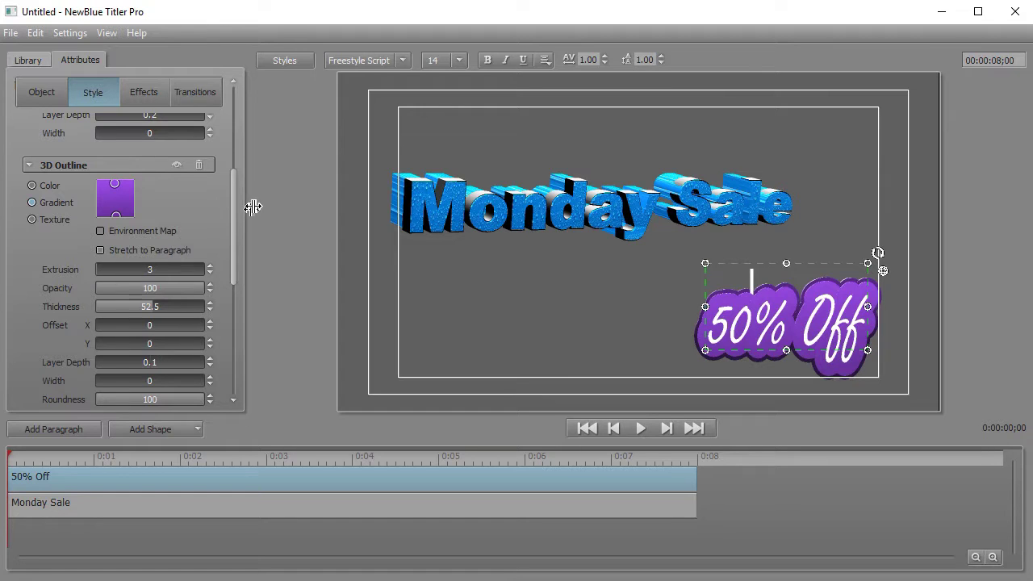
pyautogui.moveTo(237, 212); pyautogui.dragTo(228, 146)
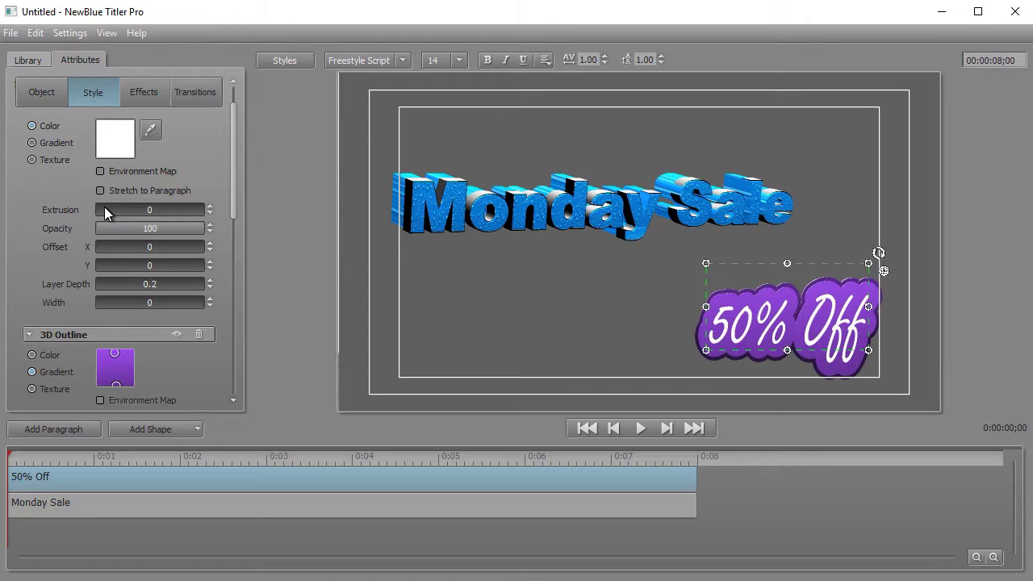
pyautogui.moveTo(105, 207); pyautogui.dragTo(94, 207)
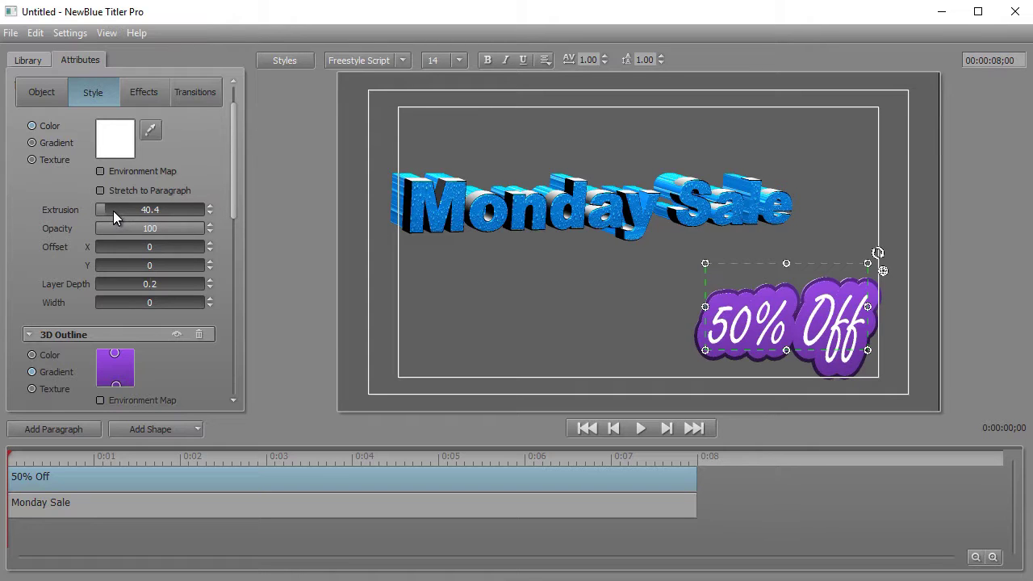
pyautogui.moveTo(103, 206); pyautogui.dragTo(104, 209)
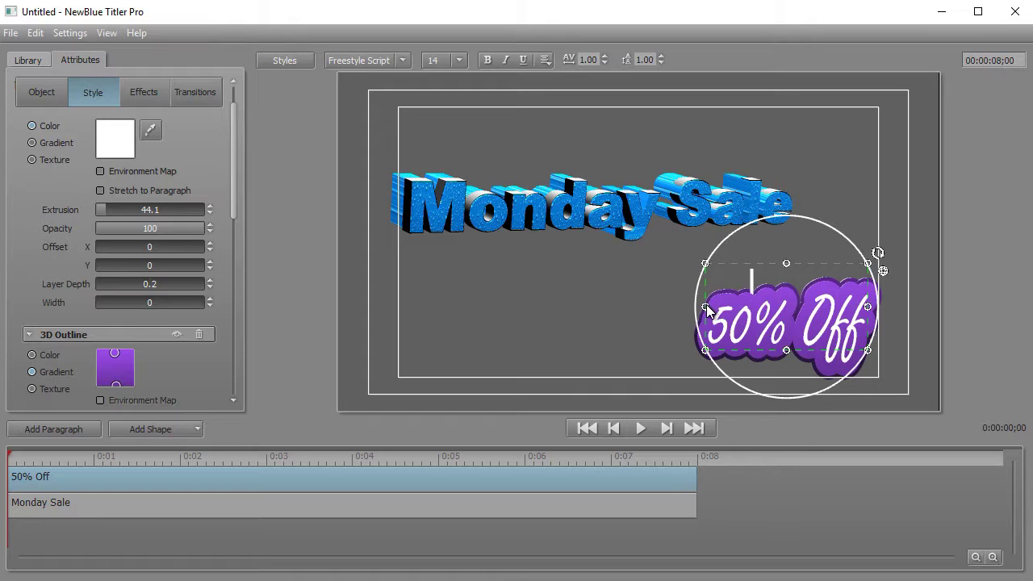
pyautogui.moveTo(707, 305); pyautogui.dragTo(743, 308)
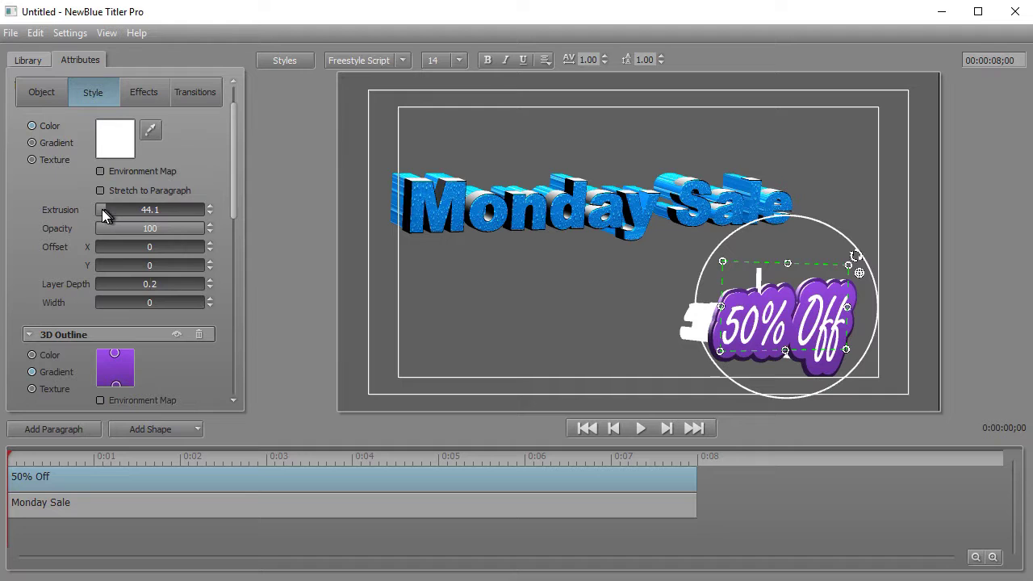
# - Reduce the 50% Off face extrusion to about 22 and give the purple outline a long extrusion
pyautogui.moveTo(105, 208); pyautogui.dragTo(95, 207)
pyautogui.moveTo(237, 203); pyautogui.dragTo(226, 282)
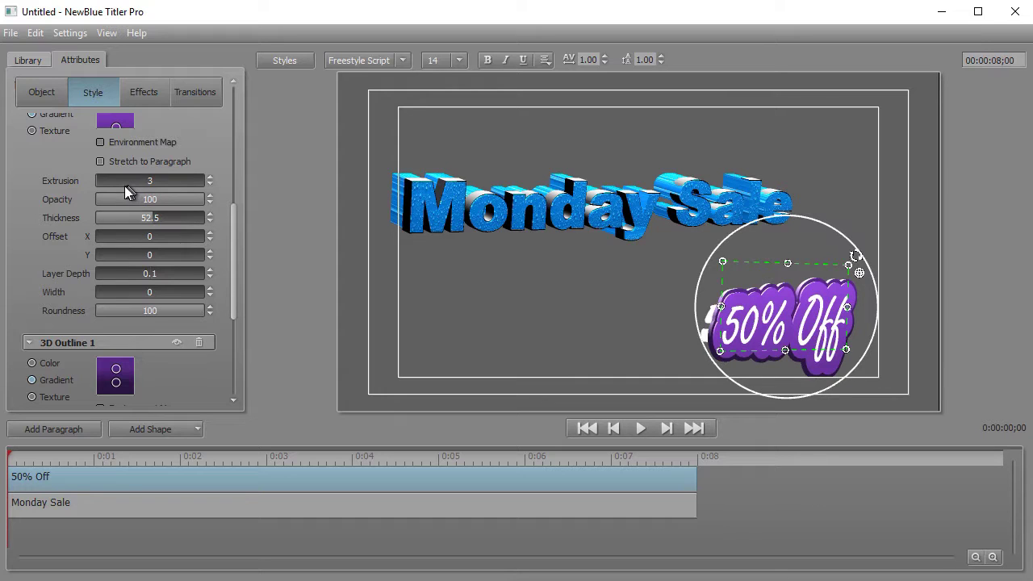
pyautogui.moveTo(96, 180); pyautogui.dragTo(113, 186)
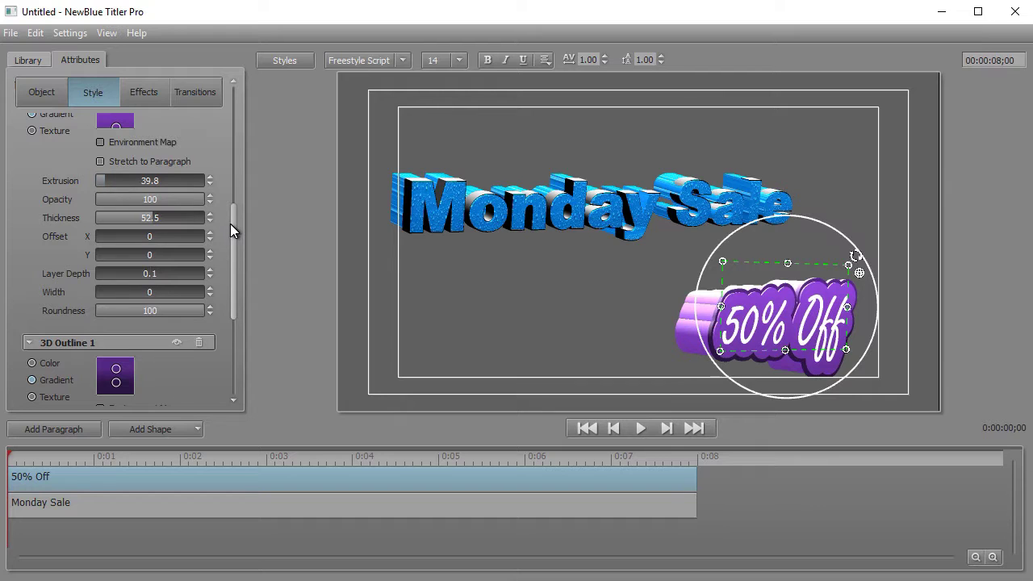
# - Extrude the second outline layer to 19.5 and rotate 50% Off to a new angle
pyautogui.moveTo(231, 223); pyautogui.dragTo(239, 286)
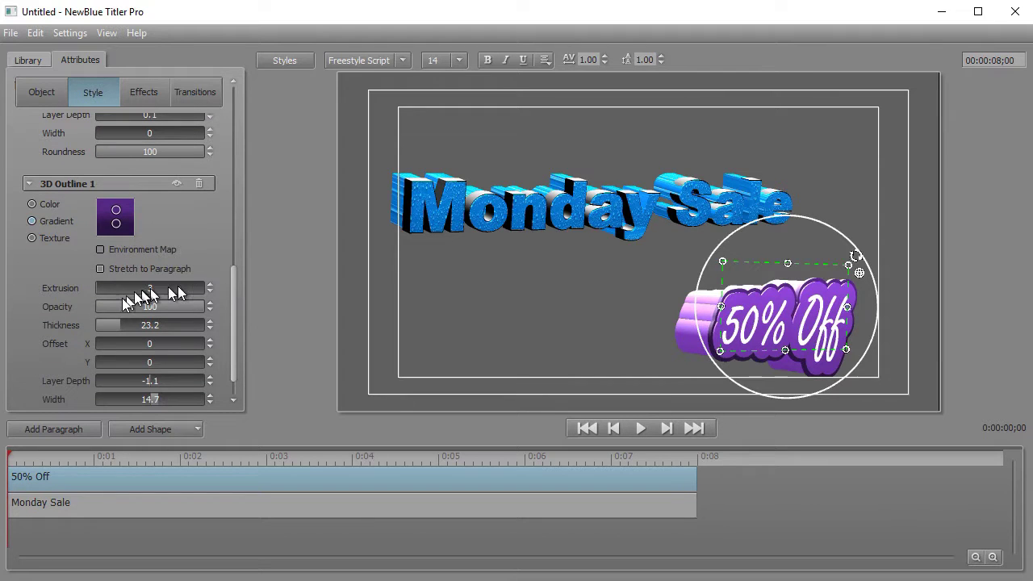
pyautogui.moveTo(96, 290); pyautogui.dragTo(103, 292)
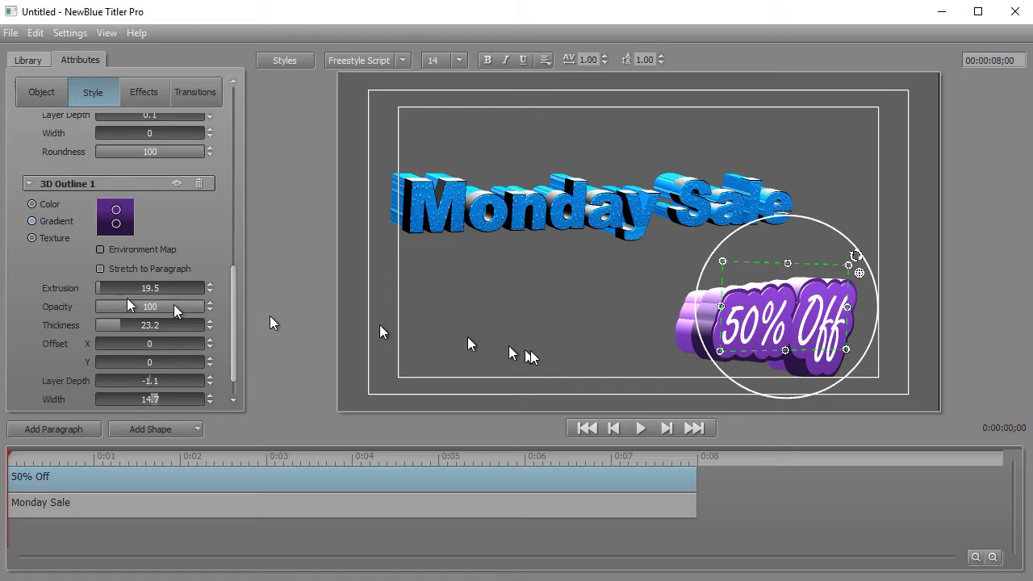
pyautogui.moveTo(803, 286); pyautogui.dragTo(743, 260)
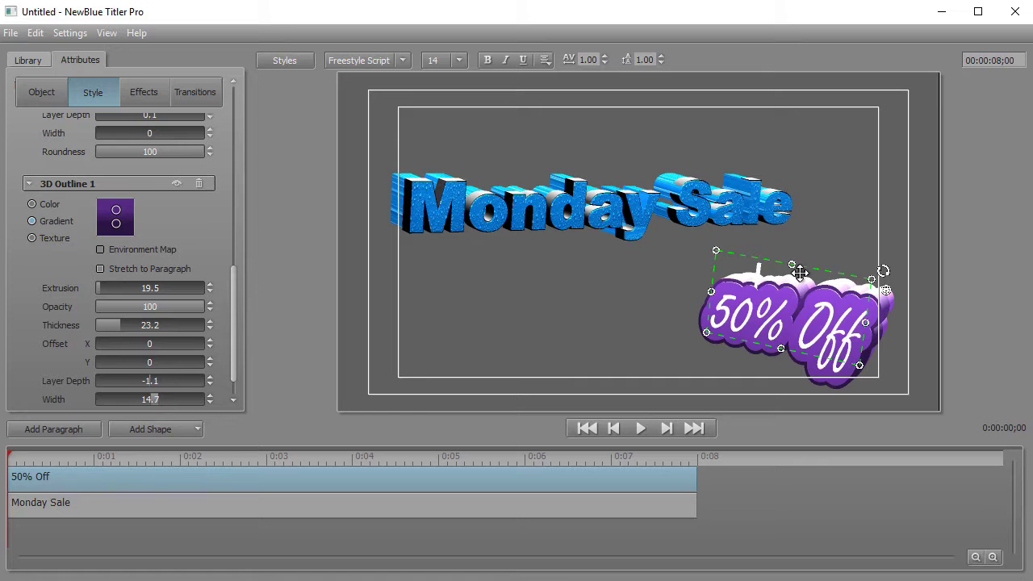
# - Move 50% Off up and left beneath Monday Sale, then deselect it
pyautogui.moveTo(814, 272); pyautogui.dragTo(748, 247)
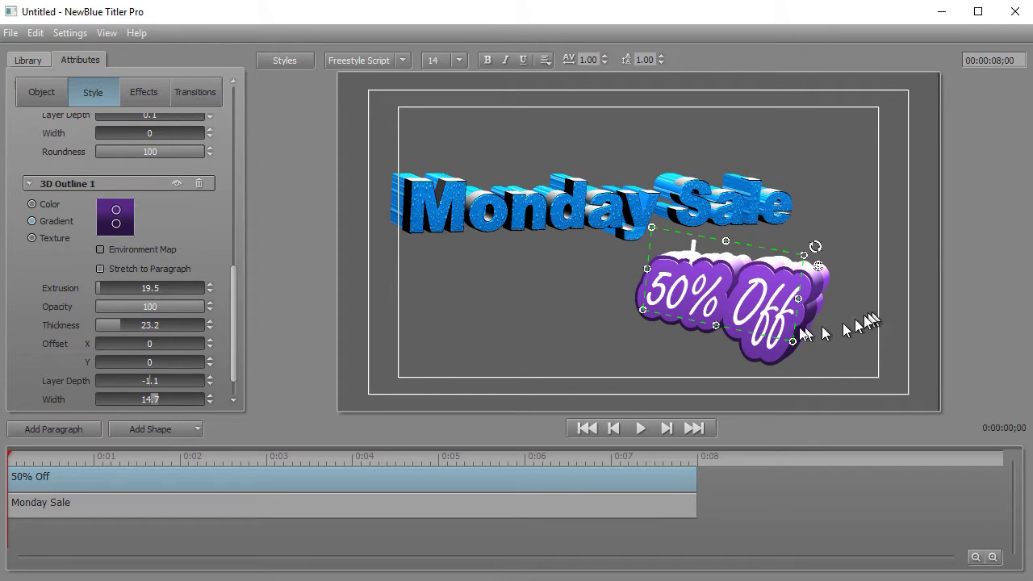
pyautogui.click(545, 301)
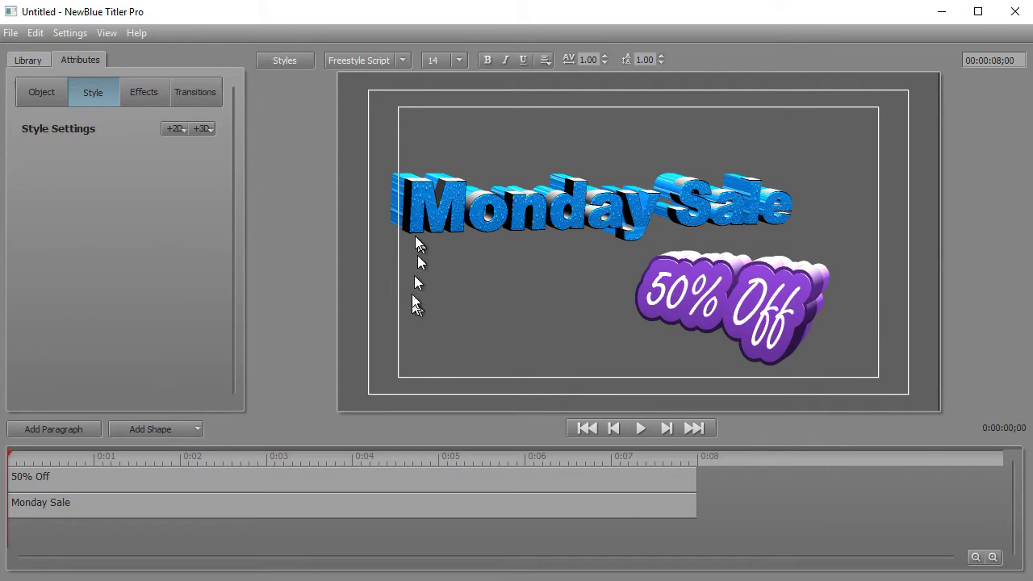